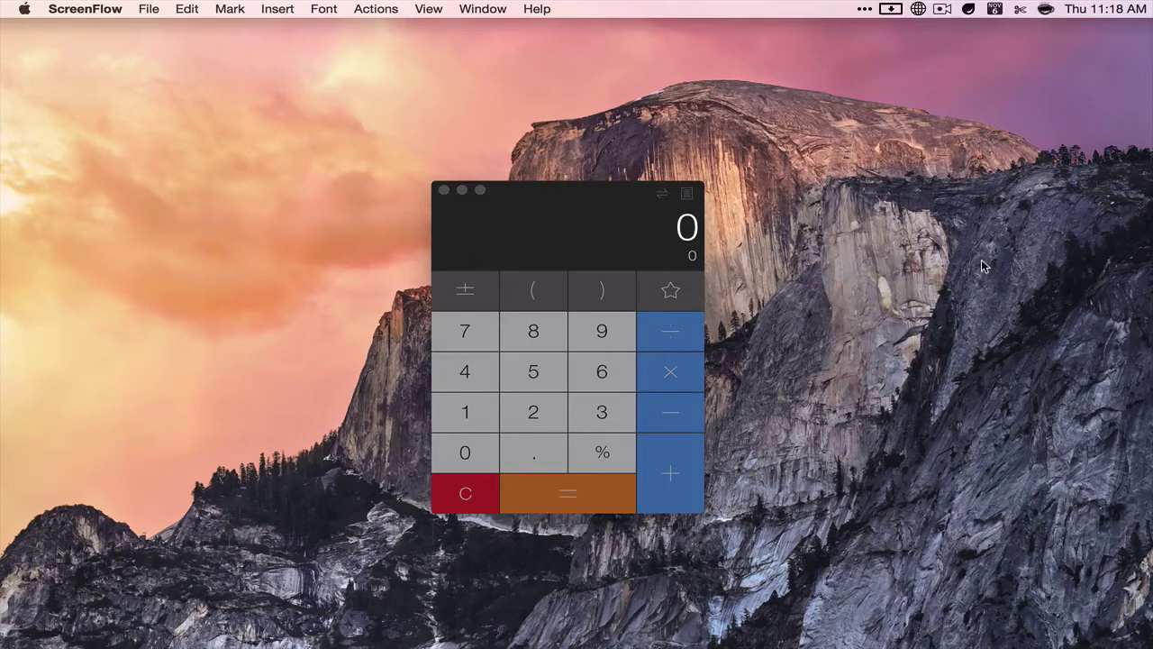
Activate the Calcbot window and drag it slightly up and to the right
left_click(577, 212)
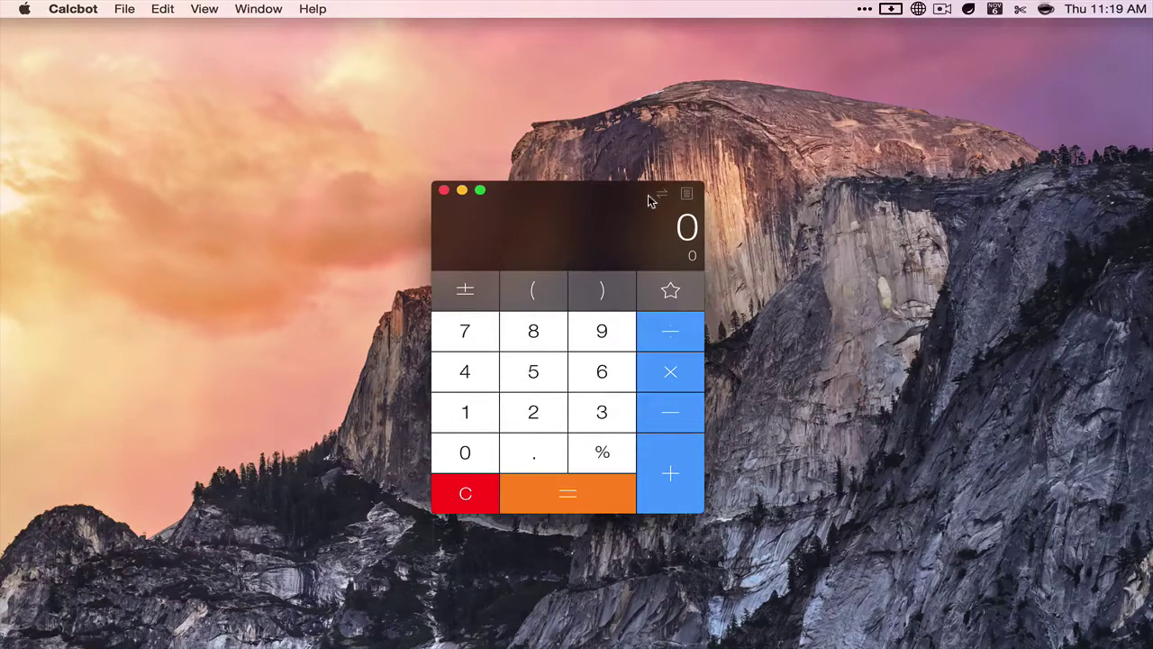
left_click_drag(535, 206, 559, 193)
mouse_move(744, 644)
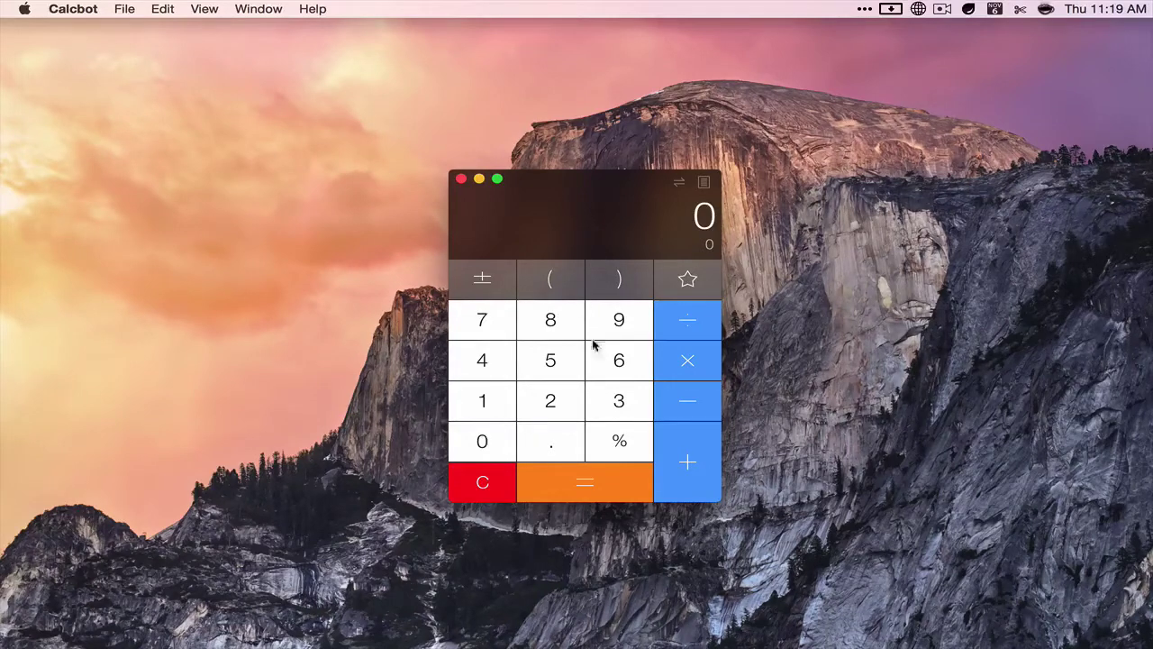
Show the unit-conversion bar and review the unit-category and favourites lists without changing anything
left_click(680, 182)
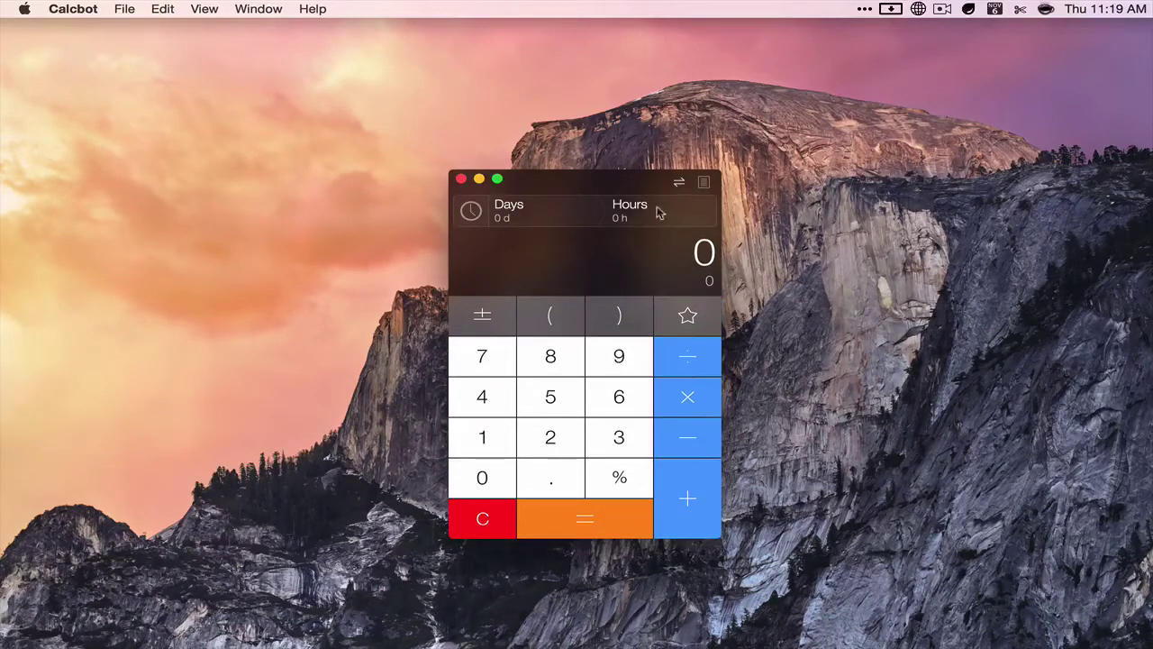
left_click(470, 211)
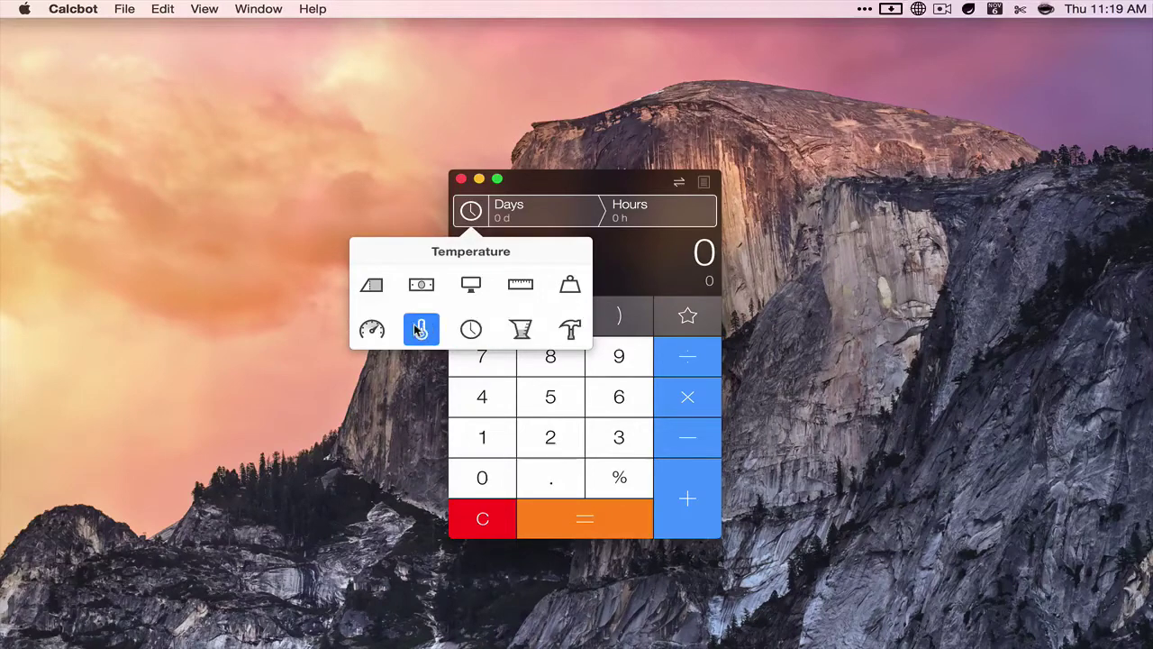
left_click(642, 259)
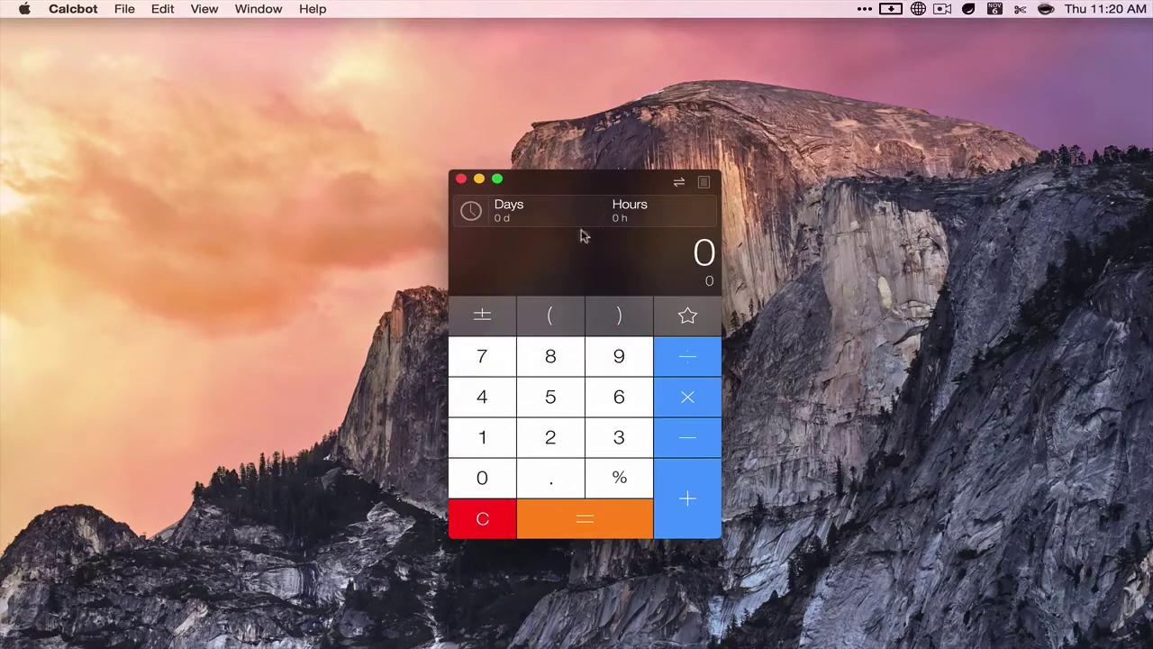
left_click(689, 317)
left_click(691, 323)
Expand the scientific keys with Cmd+Shift+S, move the window, hide conversion and show the history tape
key("super+shift+s")
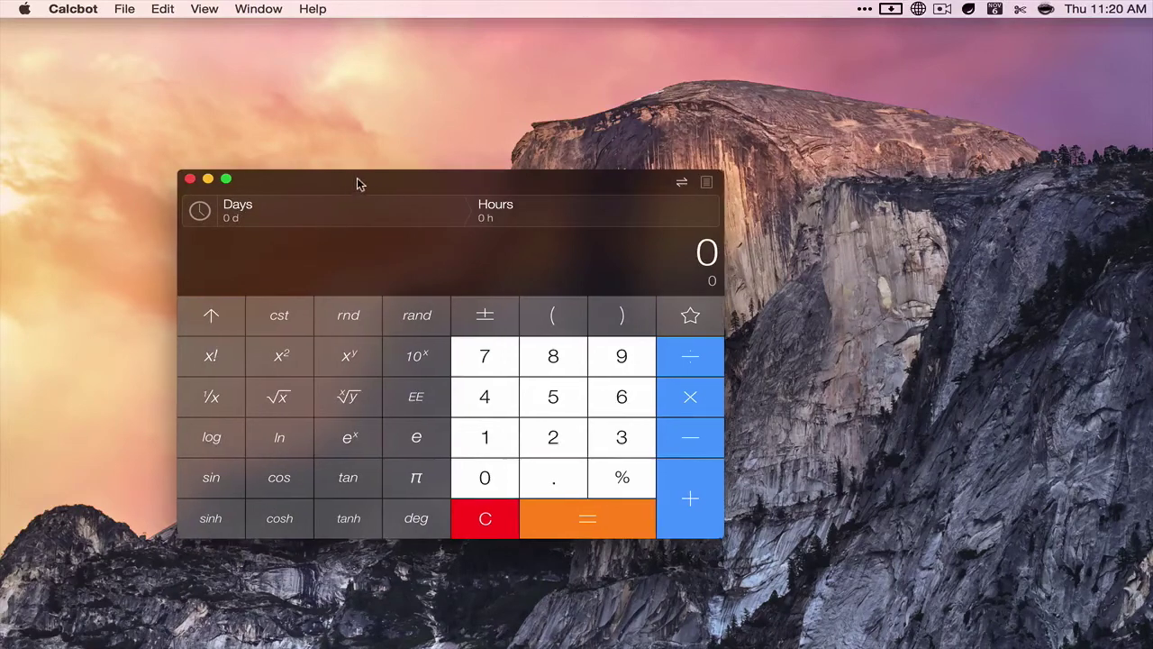
left_click_drag(358, 183, 451, 162)
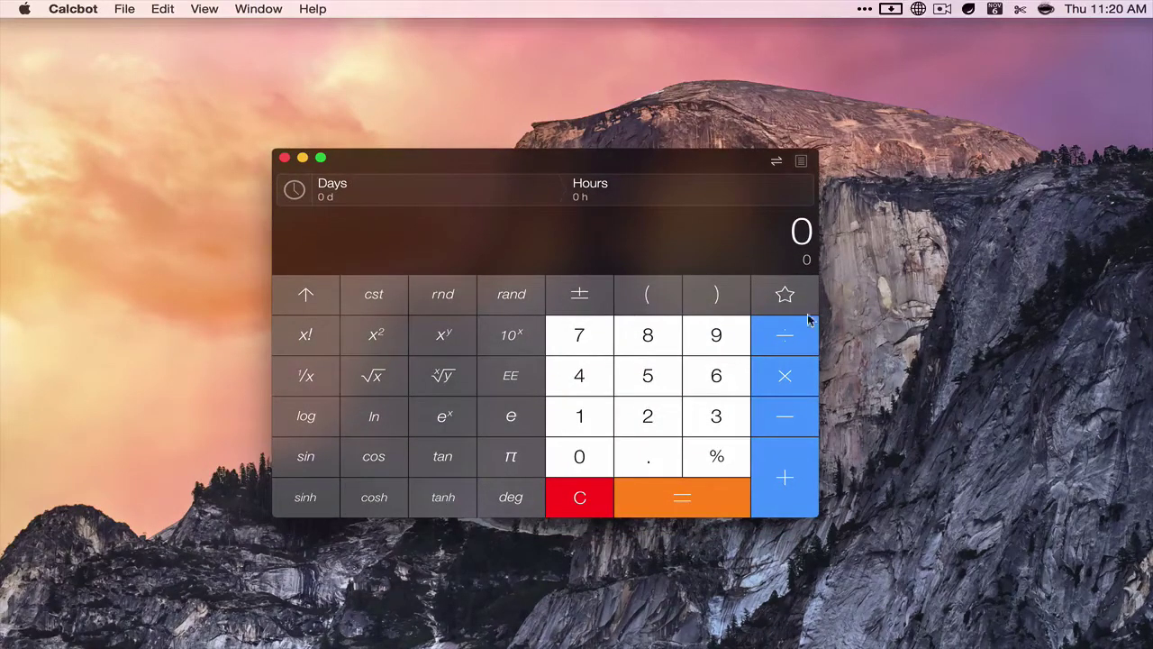
left_click(777, 164)
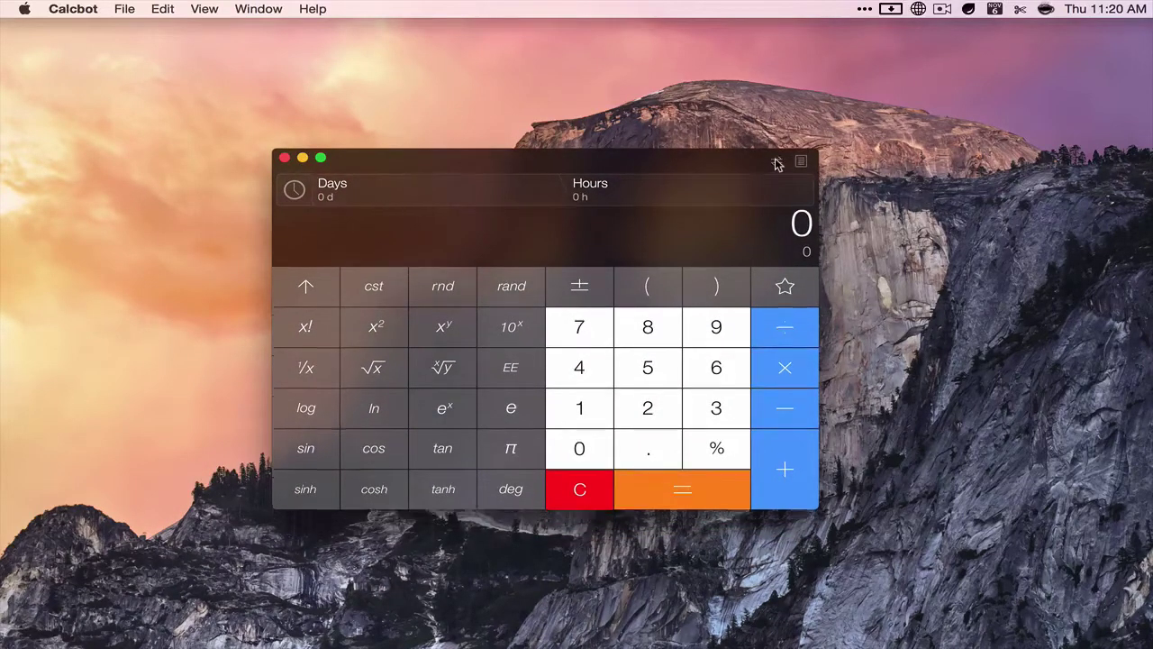
left_click(801, 160)
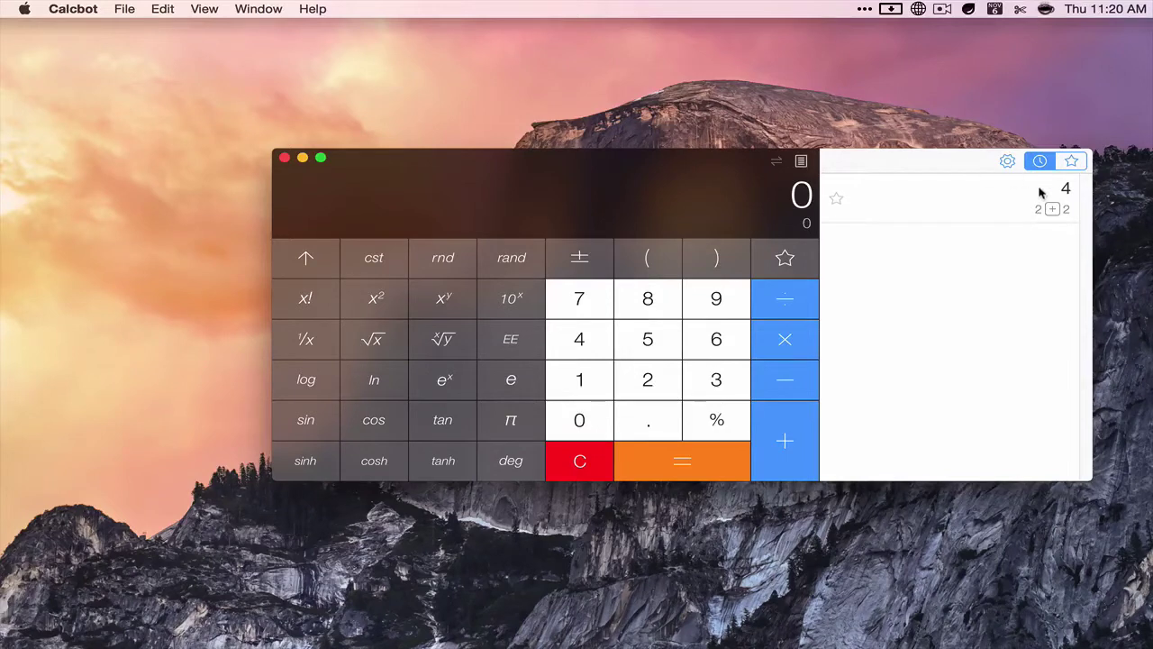
Calculate 2 − 6 so the result −4 appears on the tape
left_click(640, 378)
left_click(773, 379)
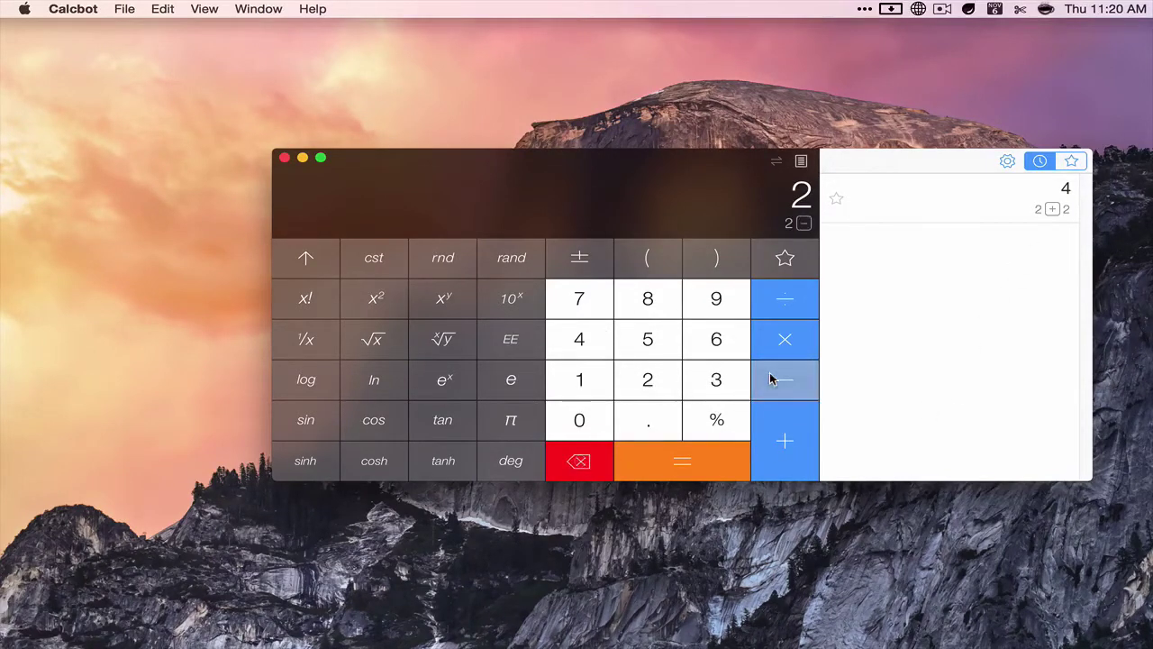
left_click(715, 338)
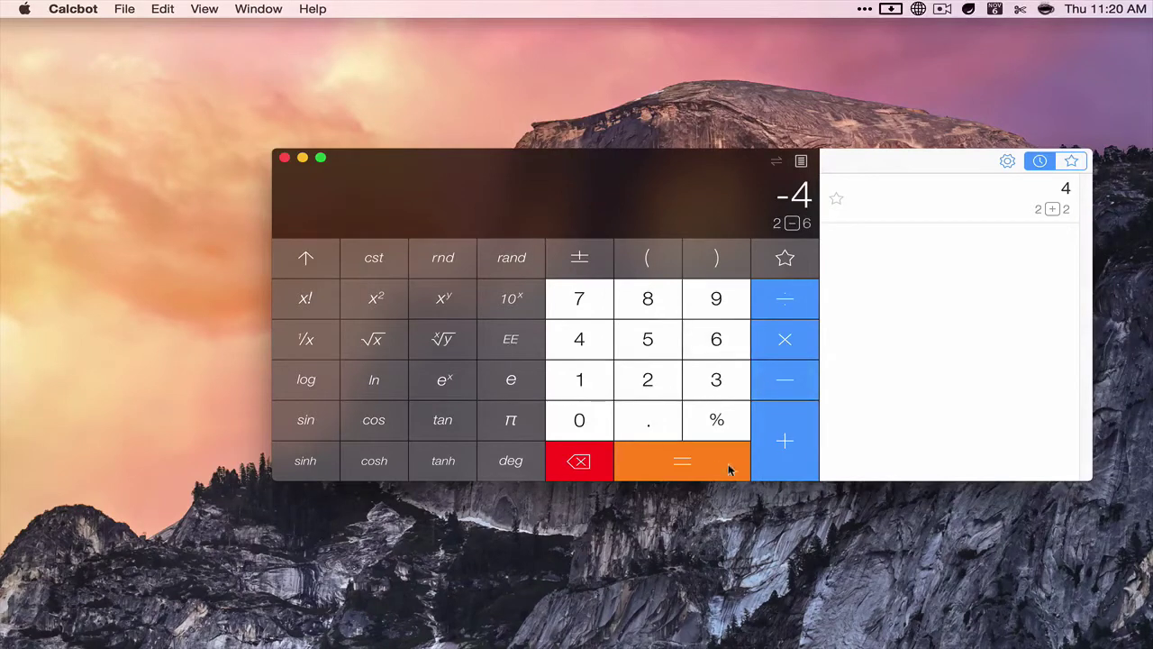
left_click(697, 460)
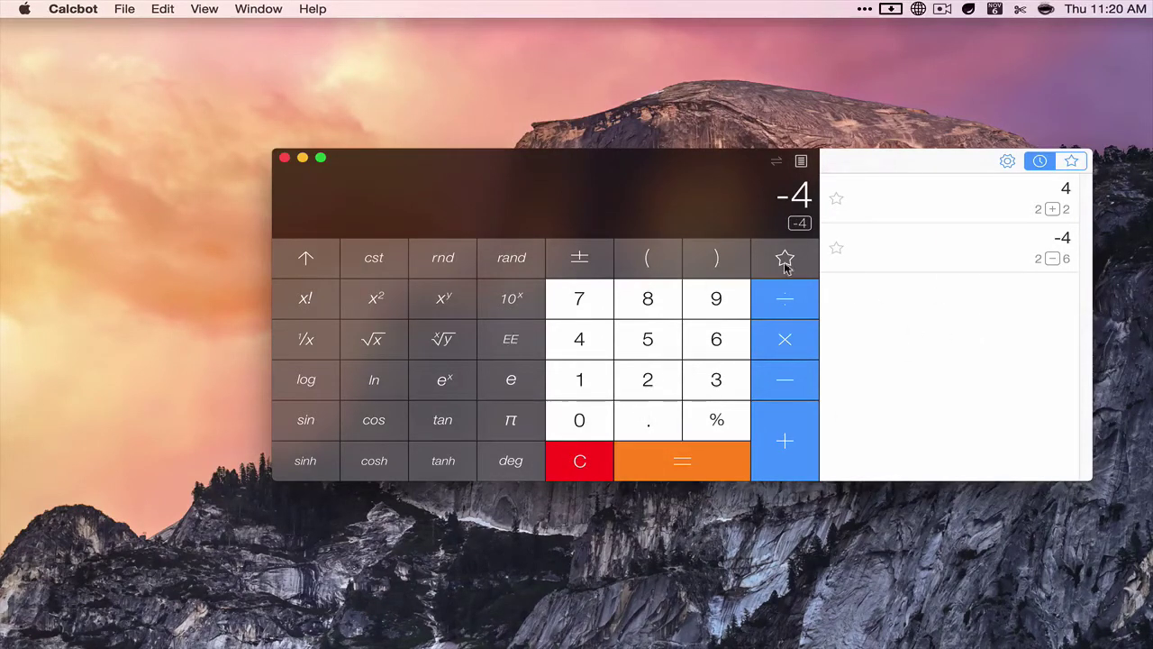
Star the −4 result, check the Favourites and History lists, and open General preferences
left_click(836, 247)
left_click(783, 259)
left_click(1071, 161)
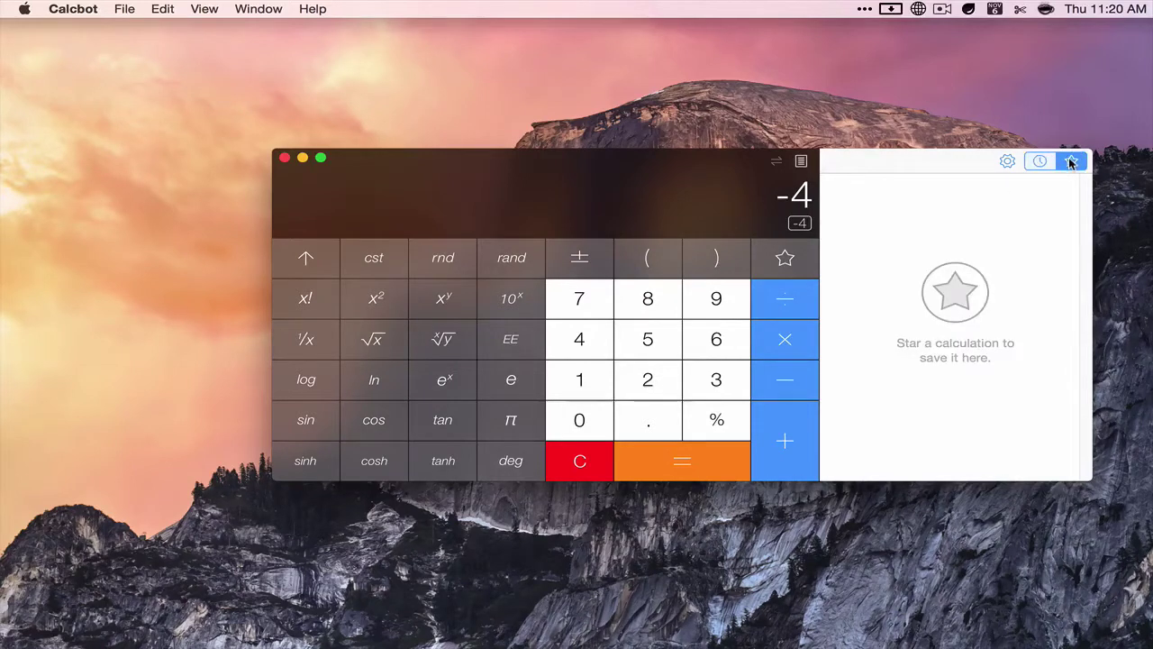
left_click(1040, 160)
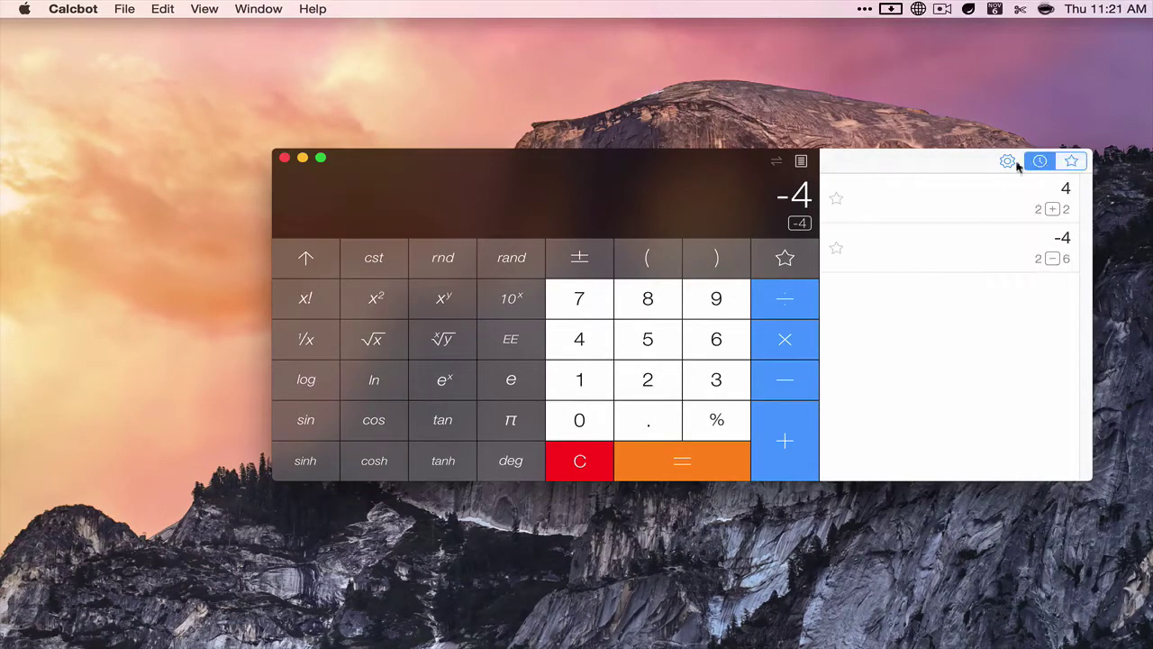
left_click(71, 5)
left_click(98, 52)
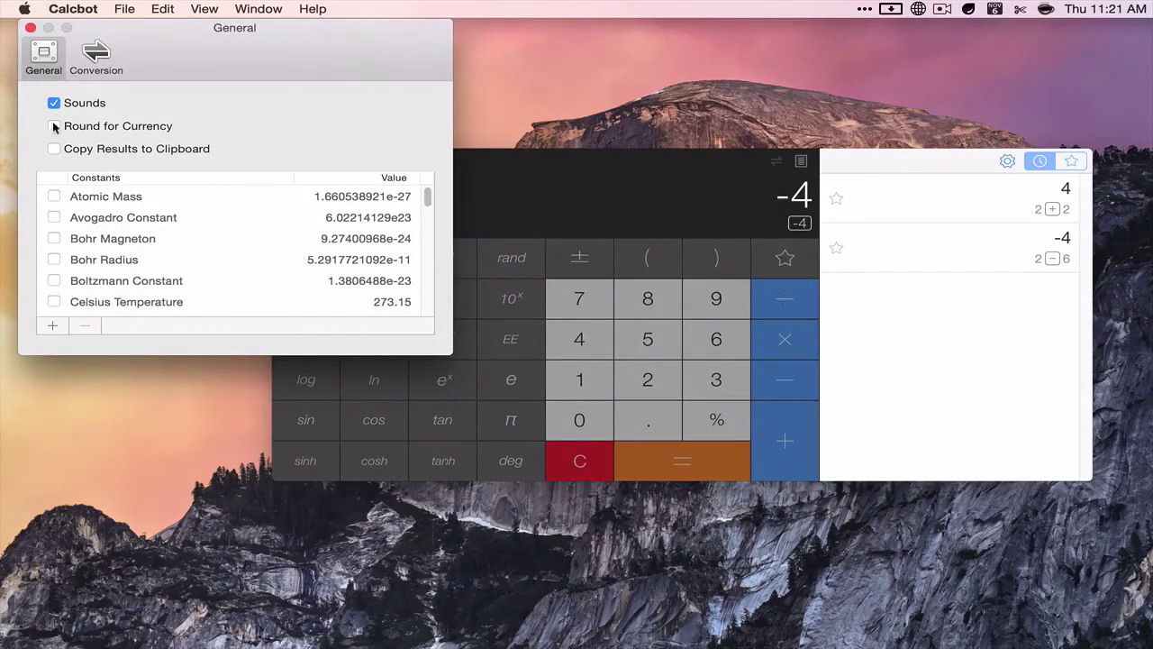
Toggle Round for Currency on and off and compare the Conversion and General preference panes
left_click(54, 127)
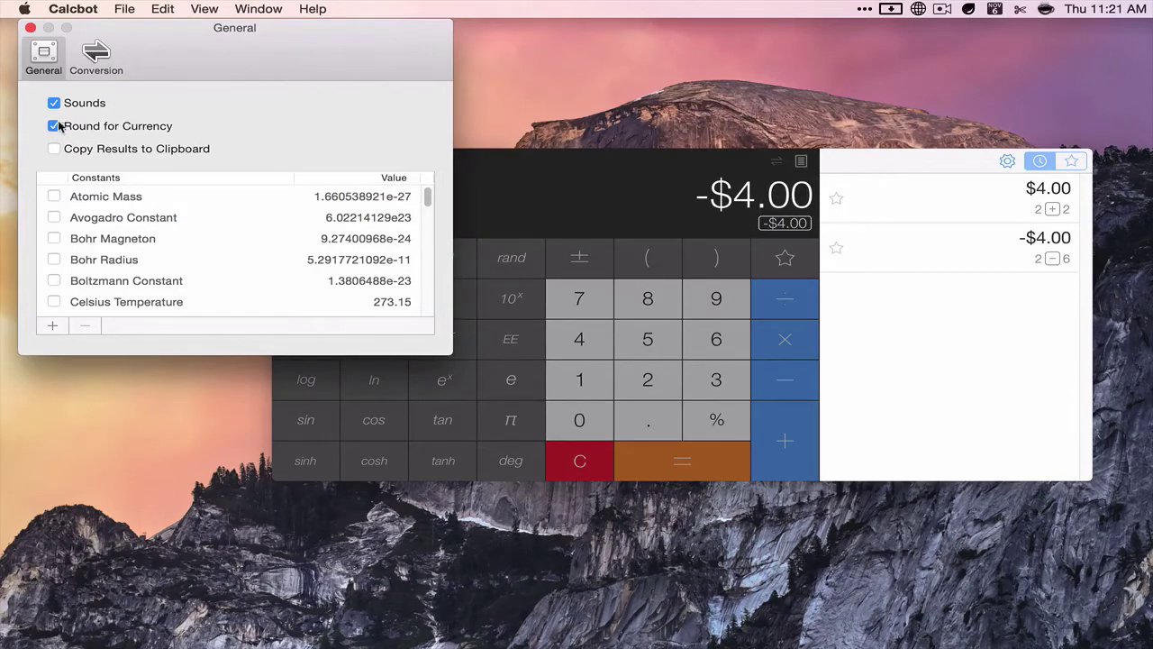
left_click(54, 126)
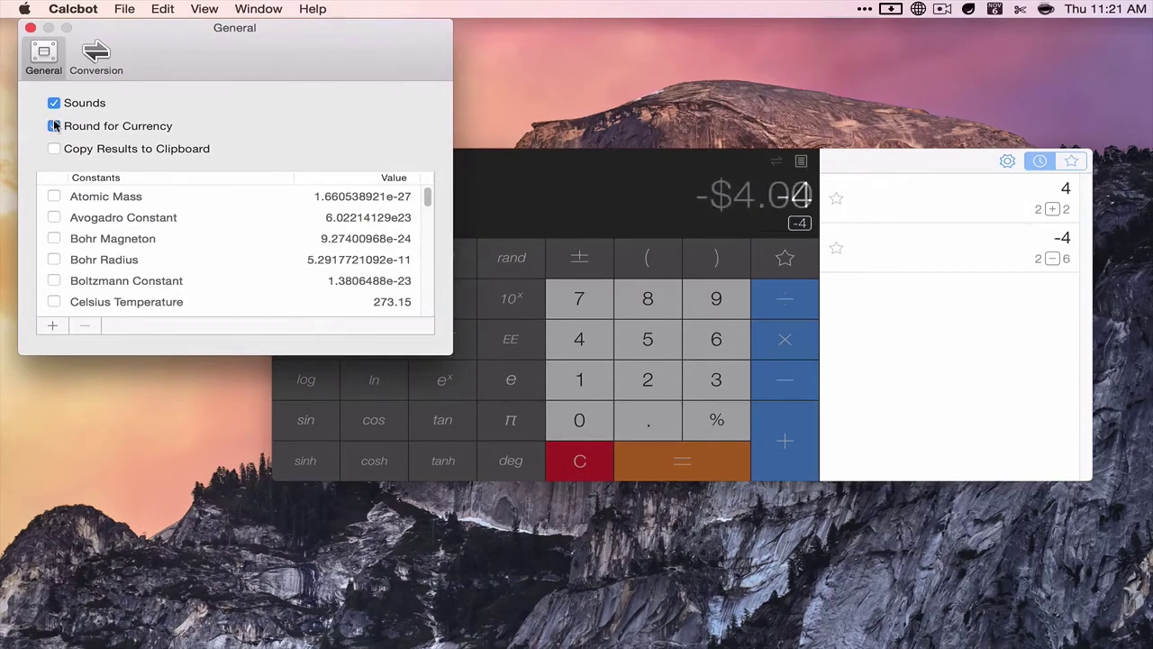
left_click(90, 63)
left_click(33, 58)
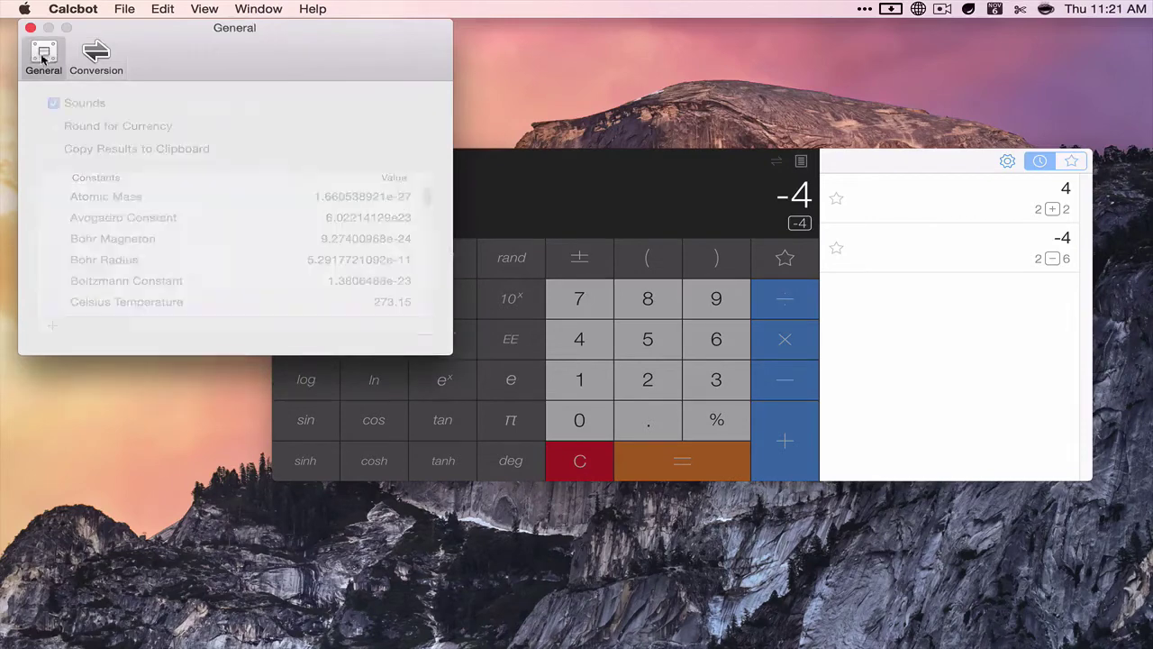
left_click(95, 56)
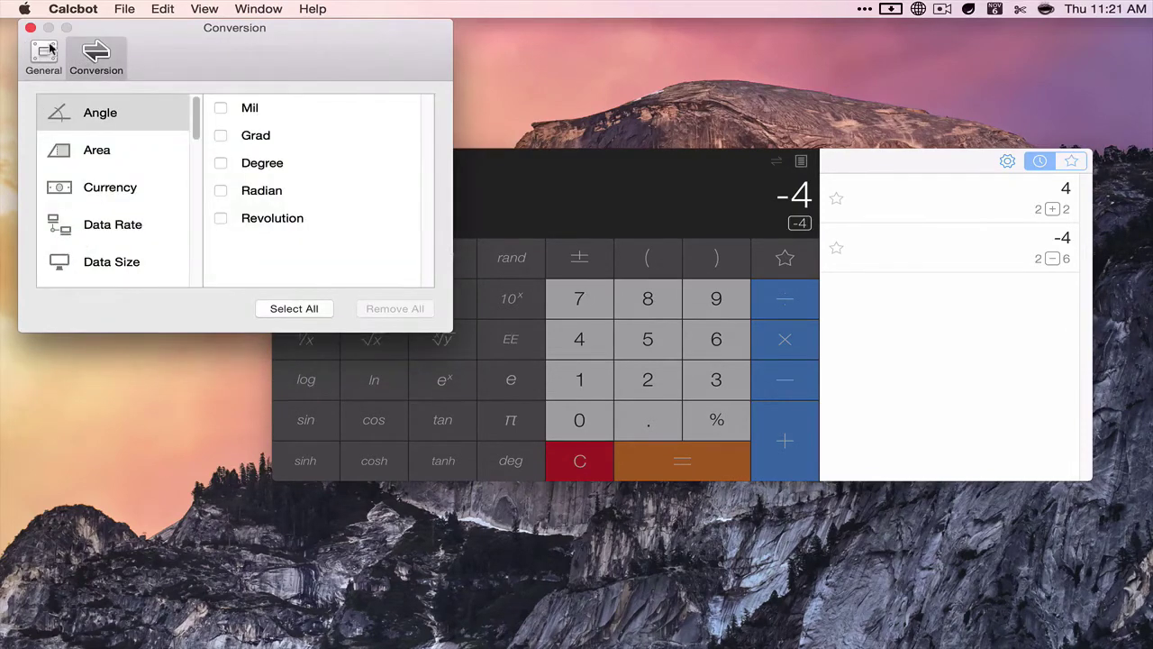
left_click(45, 54)
Scroll through the built-in Constants list, then close the preferences window
scroll(113, 234, "down", 2)
scroll(104, 239, "down", 10)
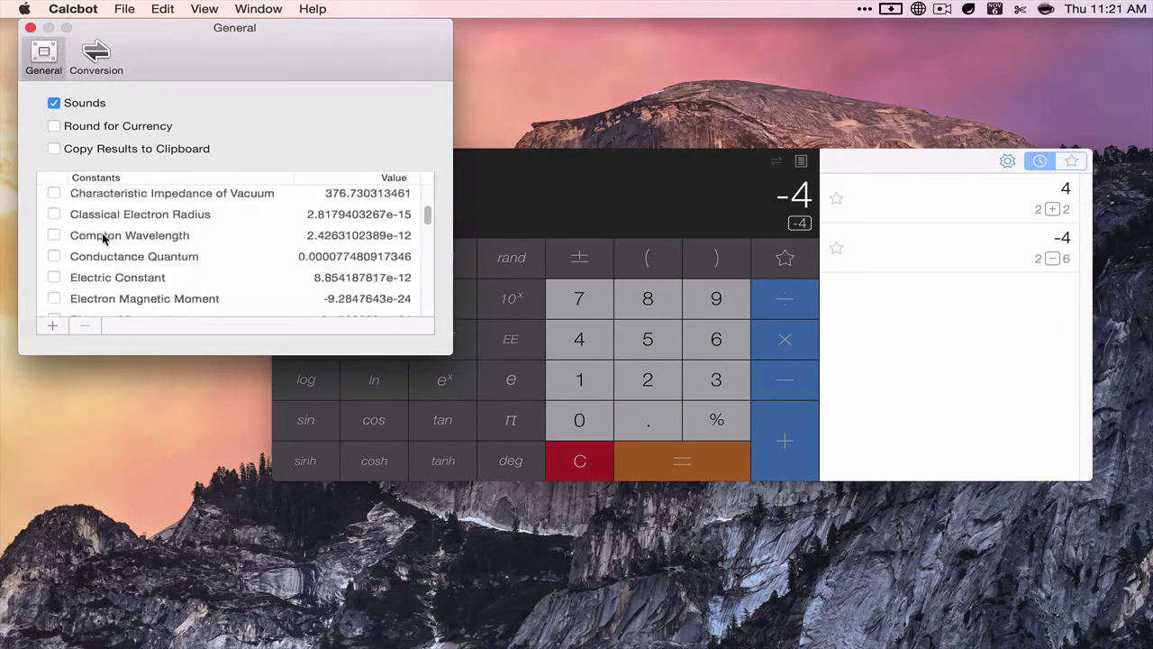
scroll(104, 239, "up", 1)
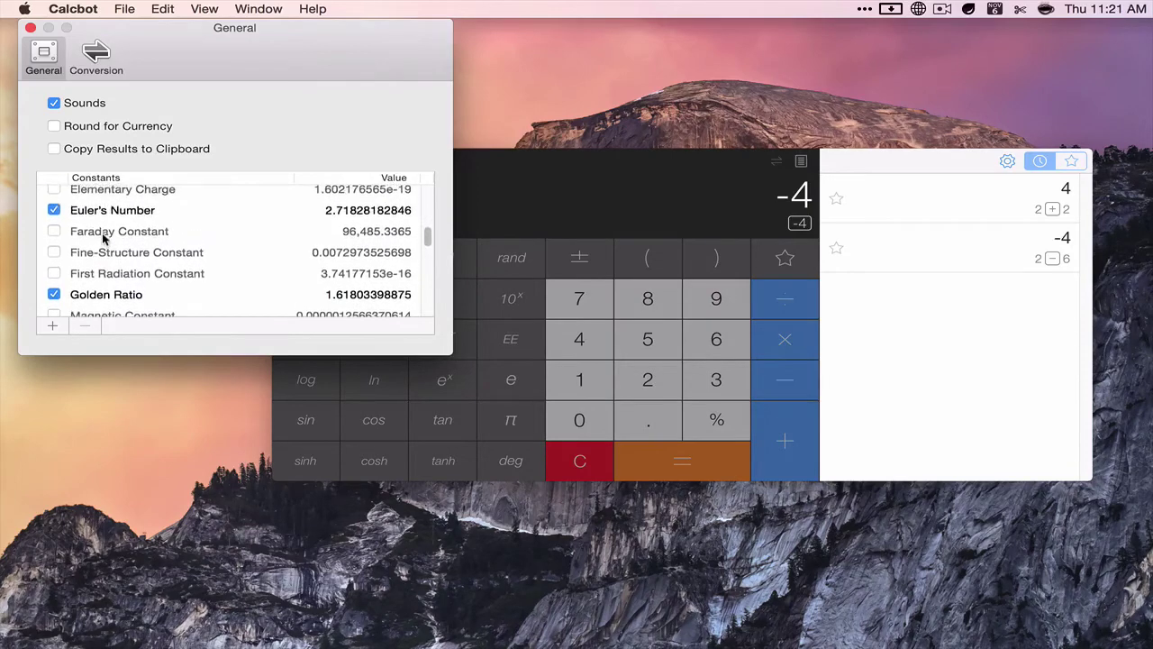
scroll(103, 234, "up", 12)
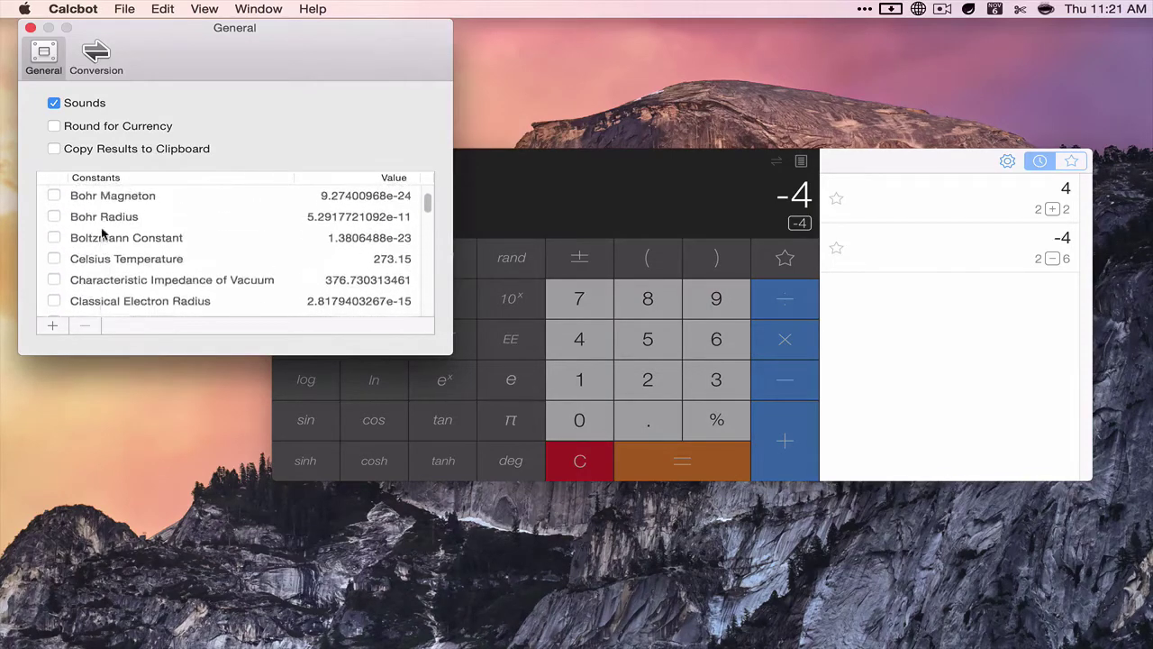
scroll(102, 234, "down", 20)
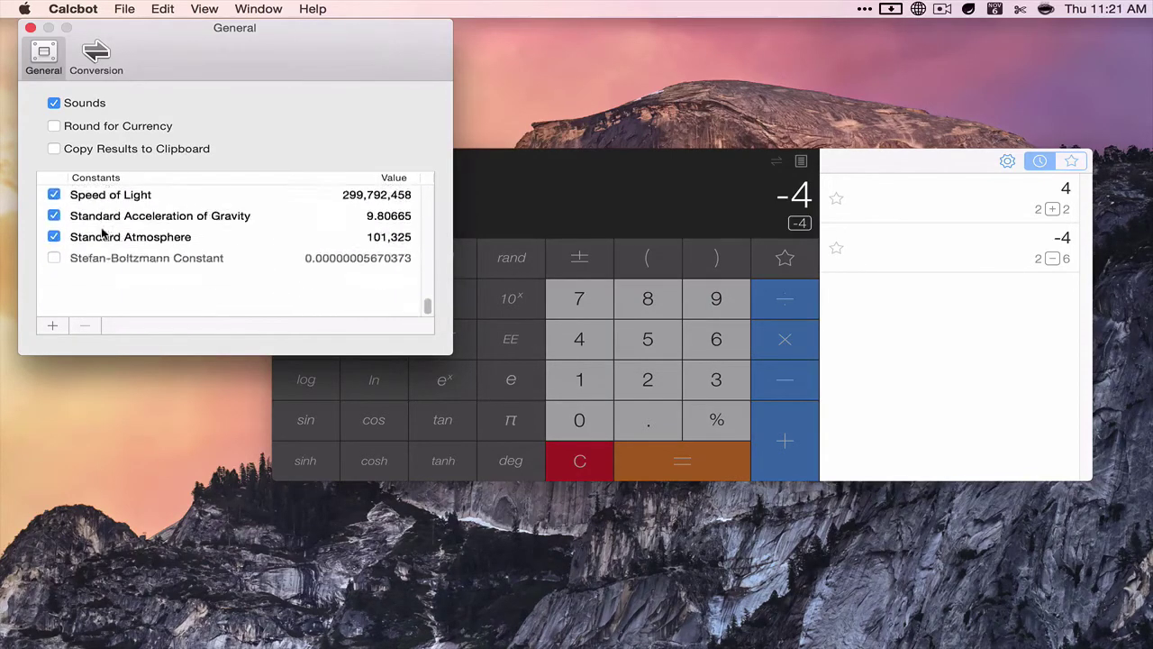
scroll(102, 234, "up", 5)
scroll(102, 234, "up", 4)
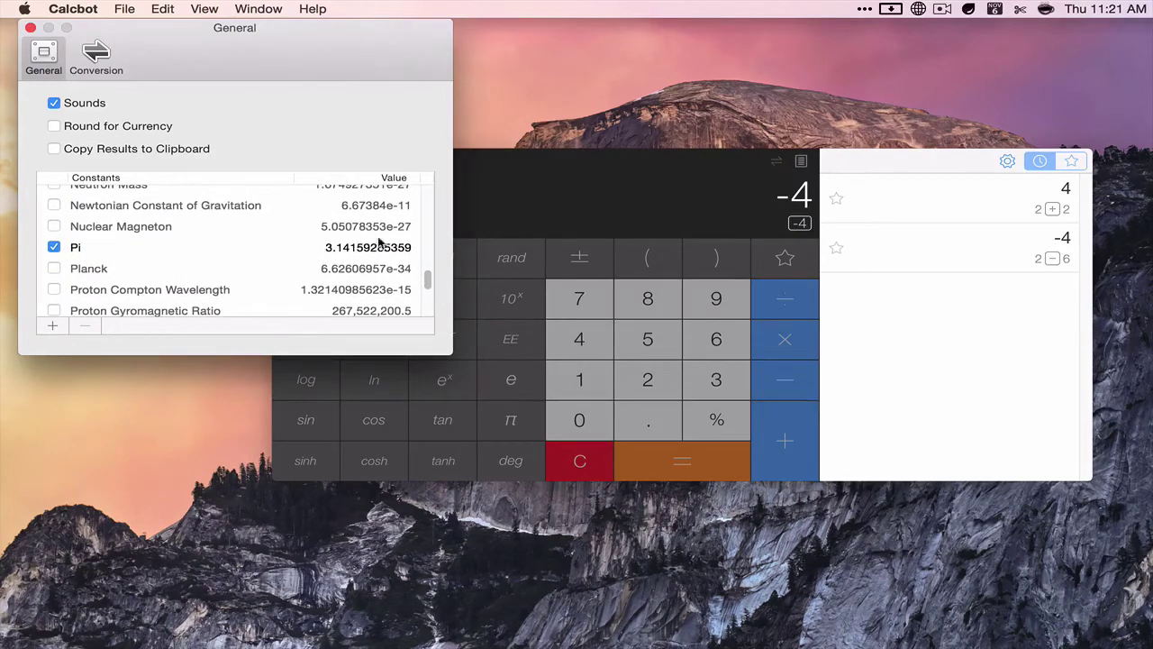
left_click(30, 28)
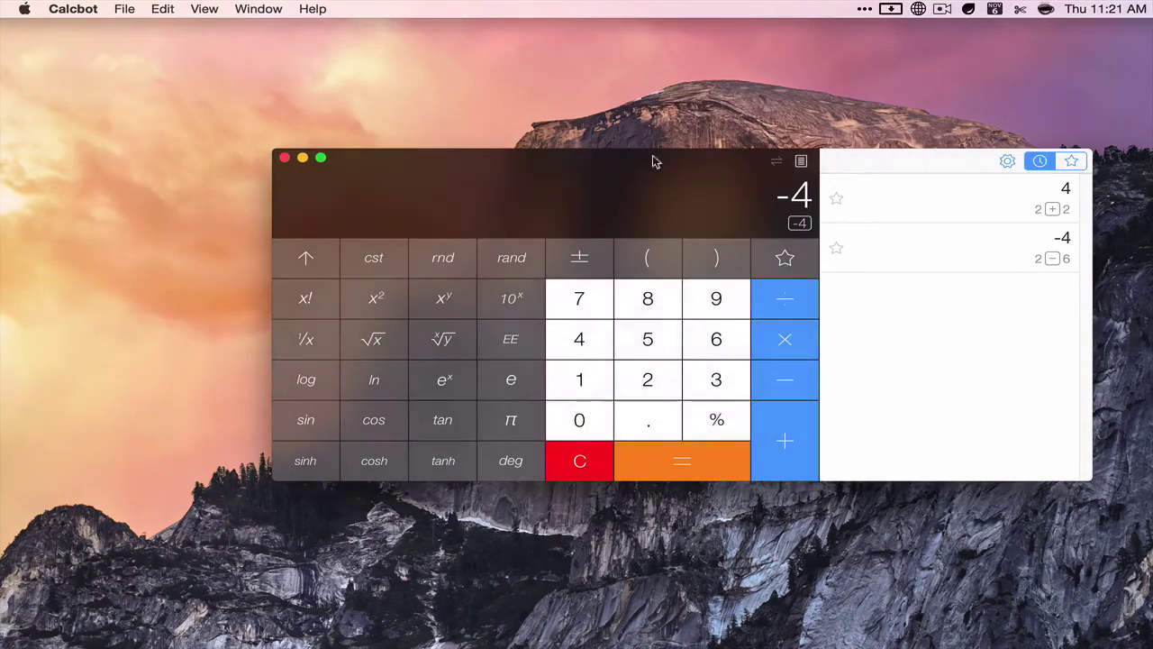
Clear the display and enter 2 + = to log a new tape entry of 2
left_click(573, 462)
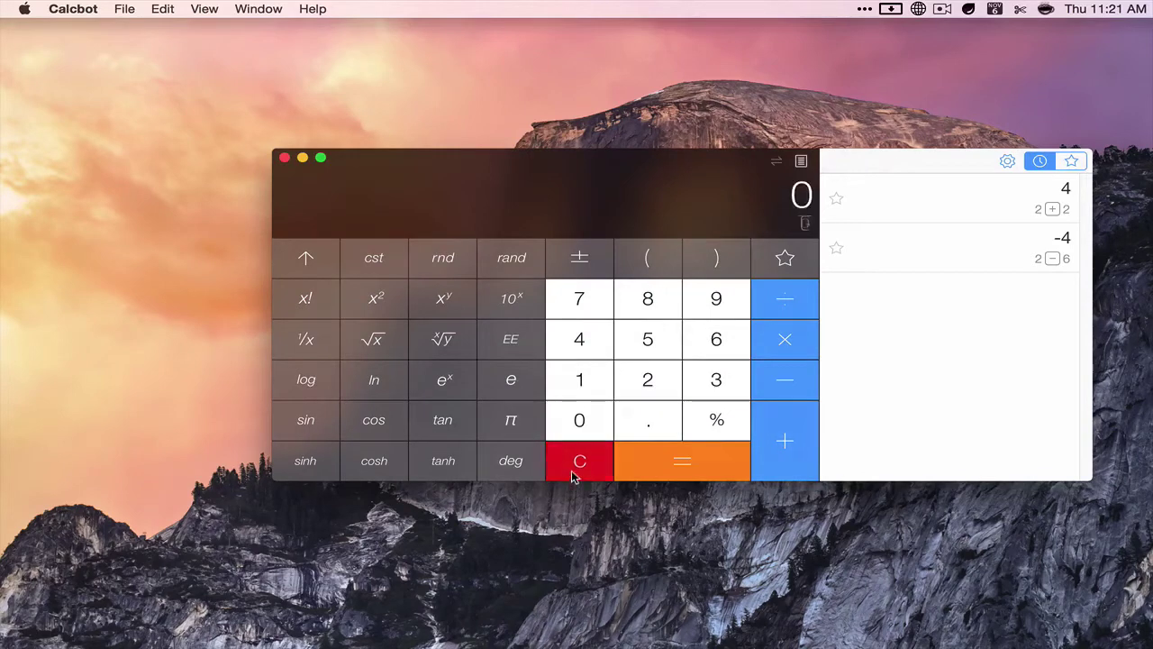
left_click(647, 383)
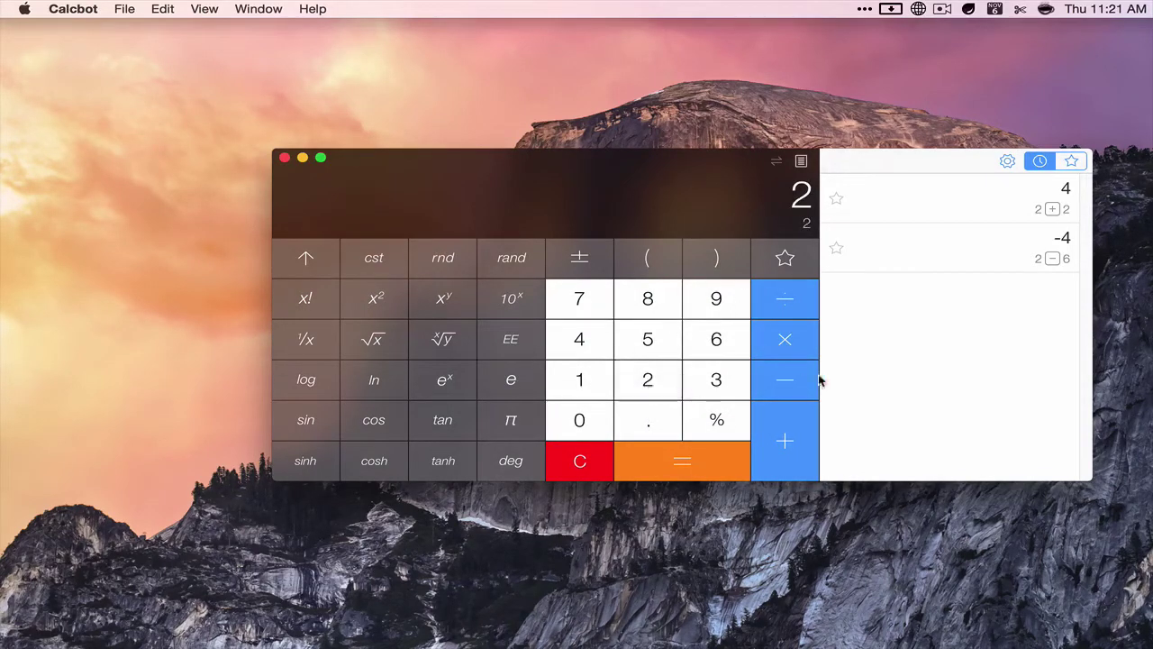
left_click(781, 440)
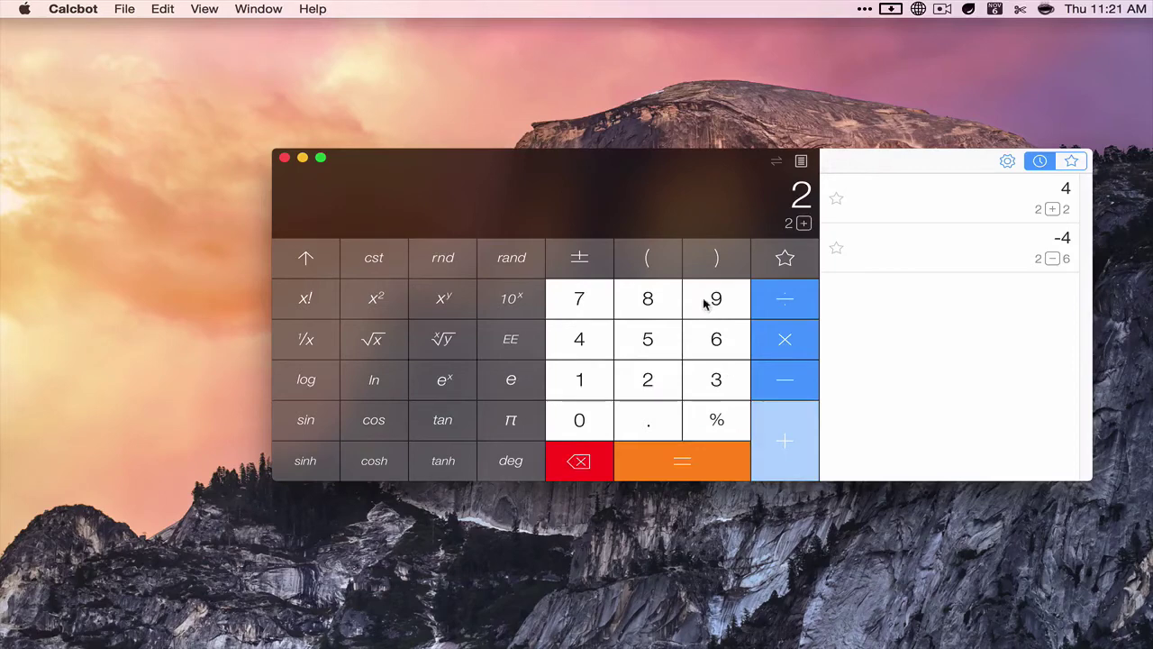
key("Return")
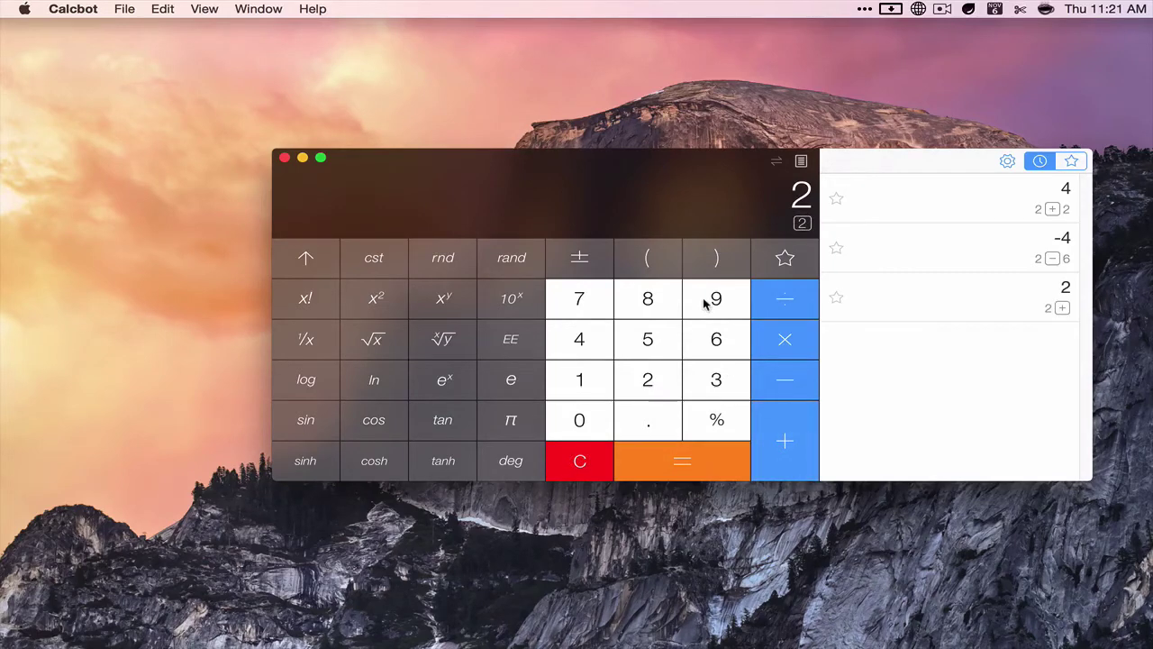
Work out −2 + 3.14 so the display reads 1.14
left_click(581, 257)
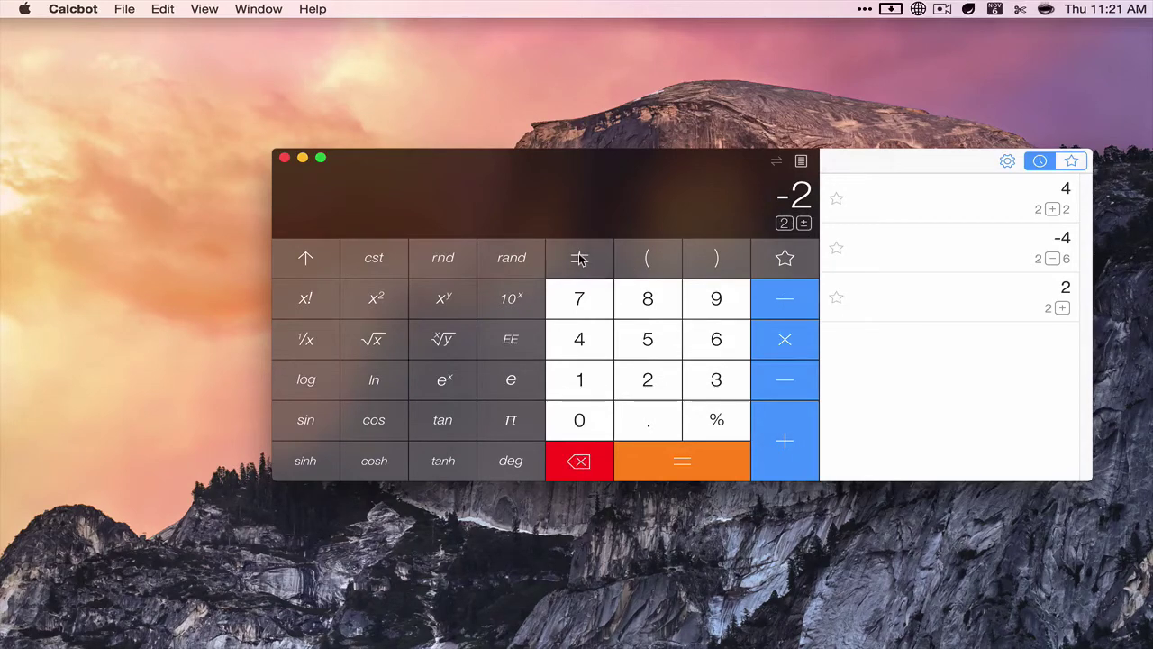
left_click_drag(803, 227, 801, 226)
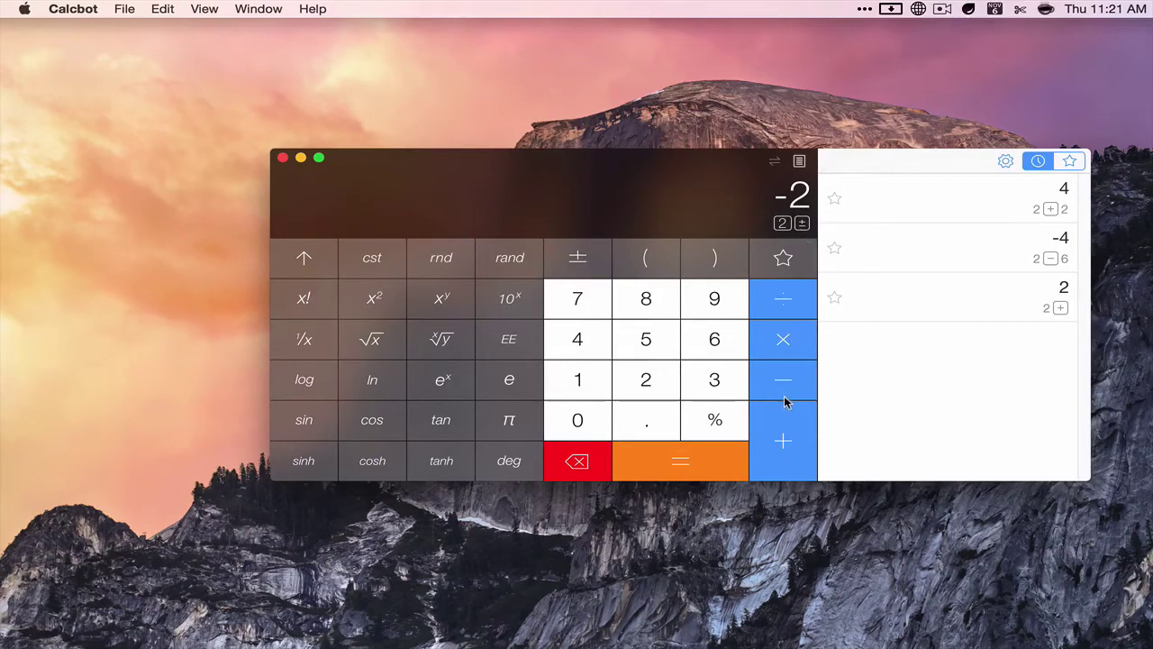
left_click(782, 422)
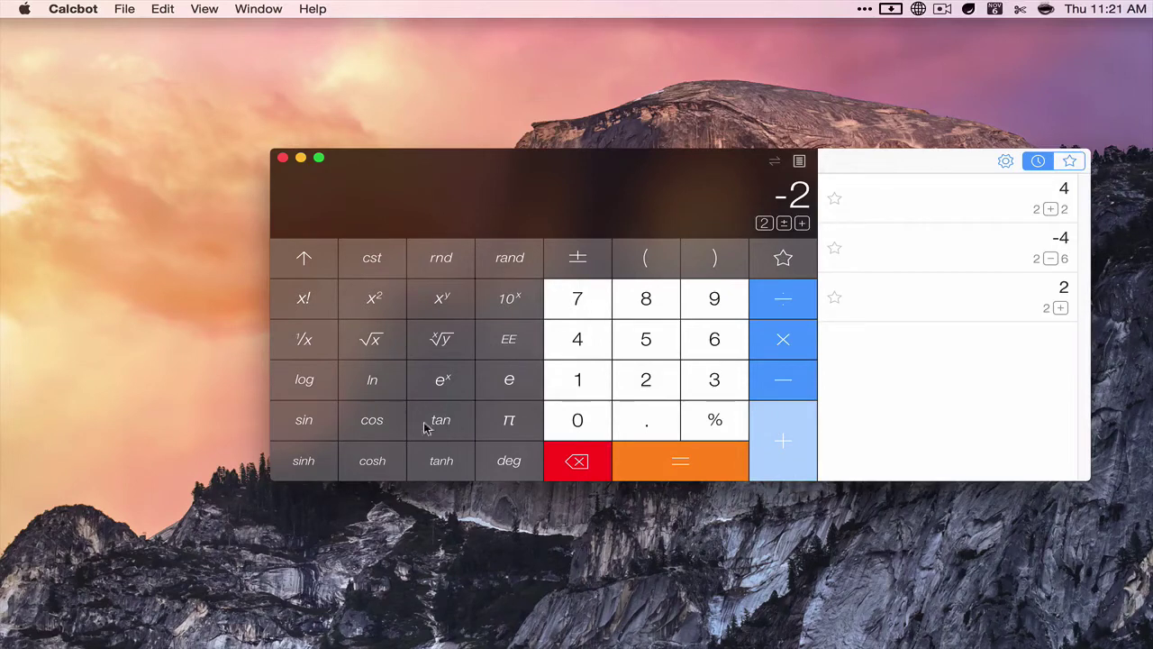
left_click(712, 382)
left_click(657, 419)
left_click(581, 383)
left_click(586, 339)
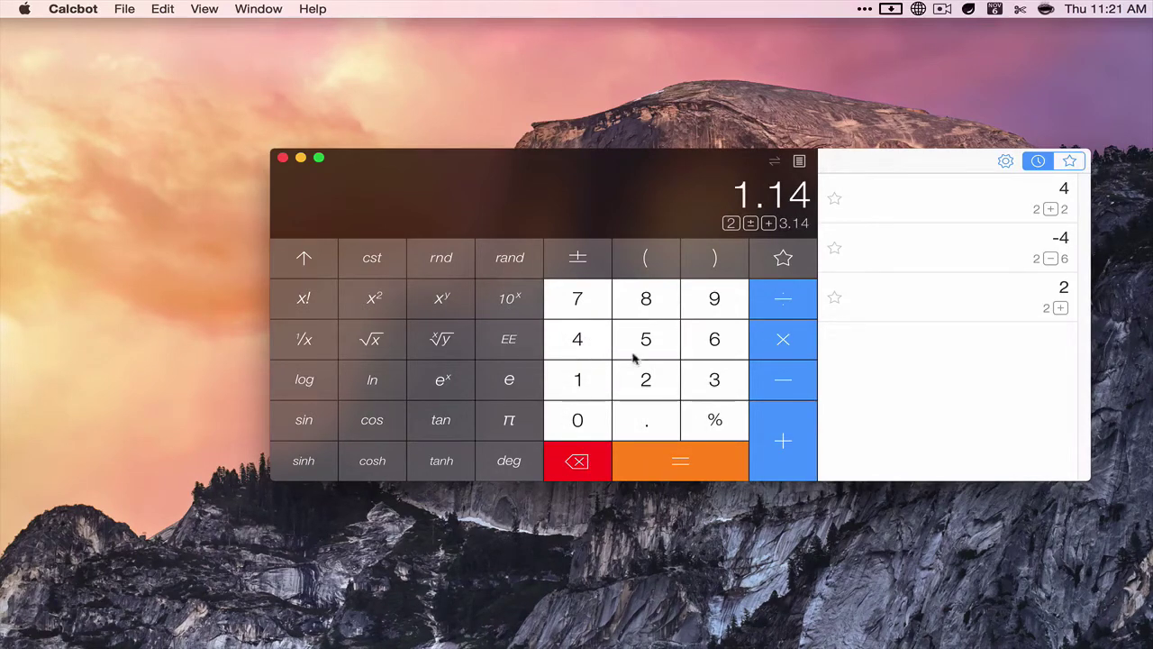
Hide and reshow the history tape, then open its gear options menu
left_click(798, 164)
left_click(798, 164)
left_click(1004, 163)
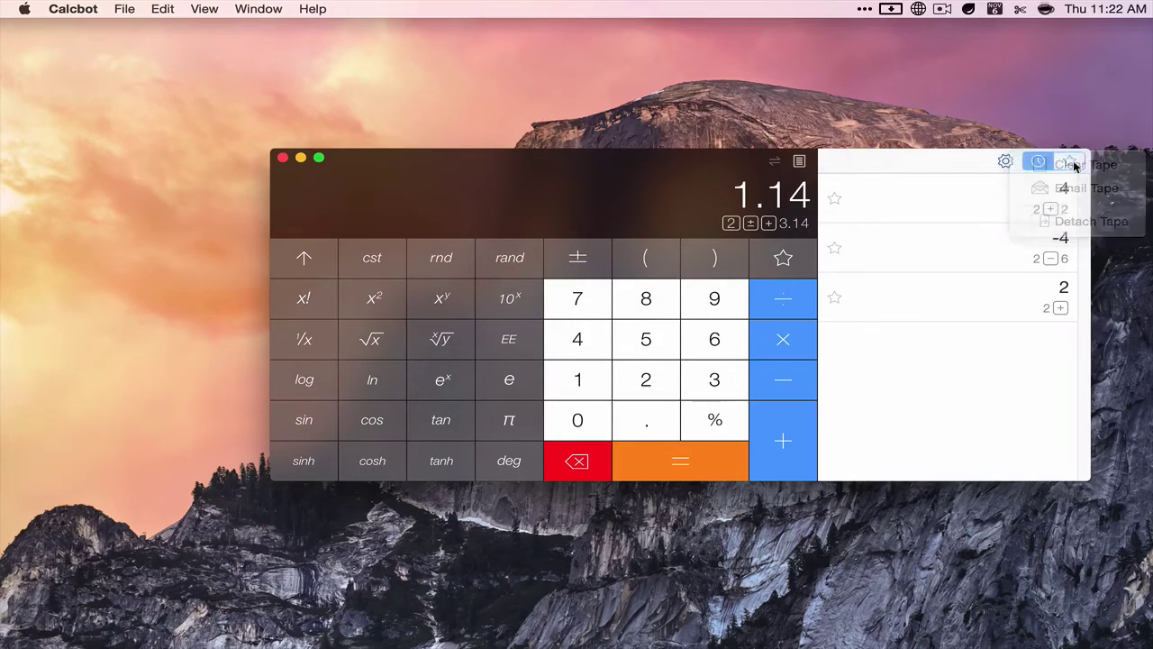
Detach the history tape into its own window and nudge it slightly right
left_click(1005, 160)
left_click(1065, 218)
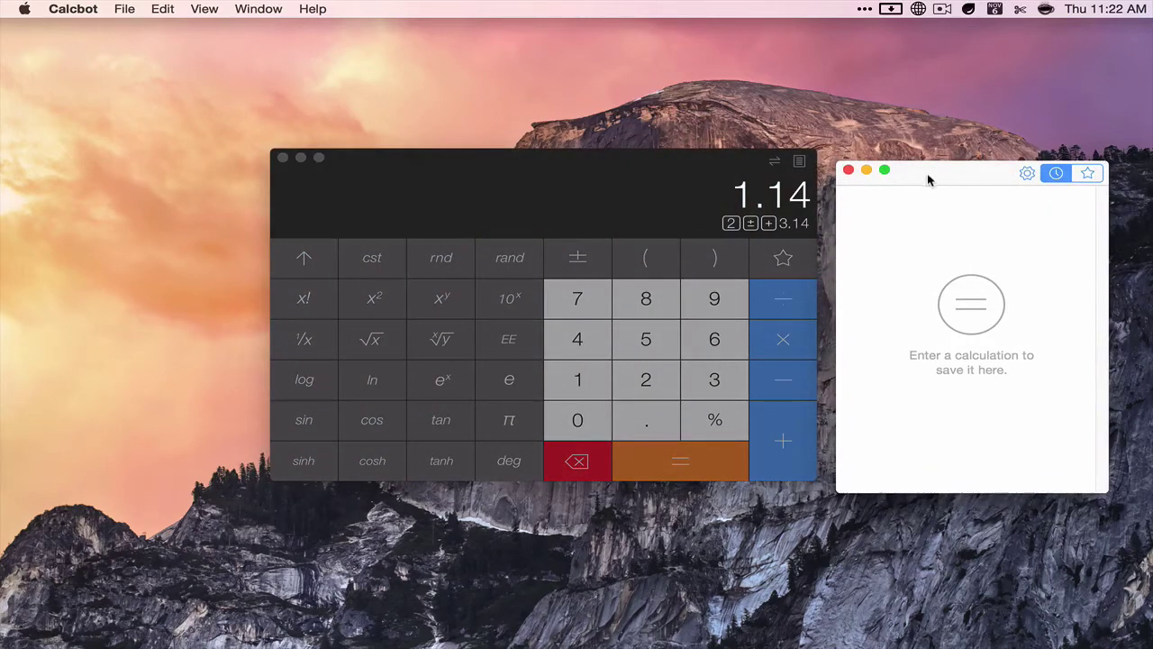
left_click_drag(928, 180, 951, 174)
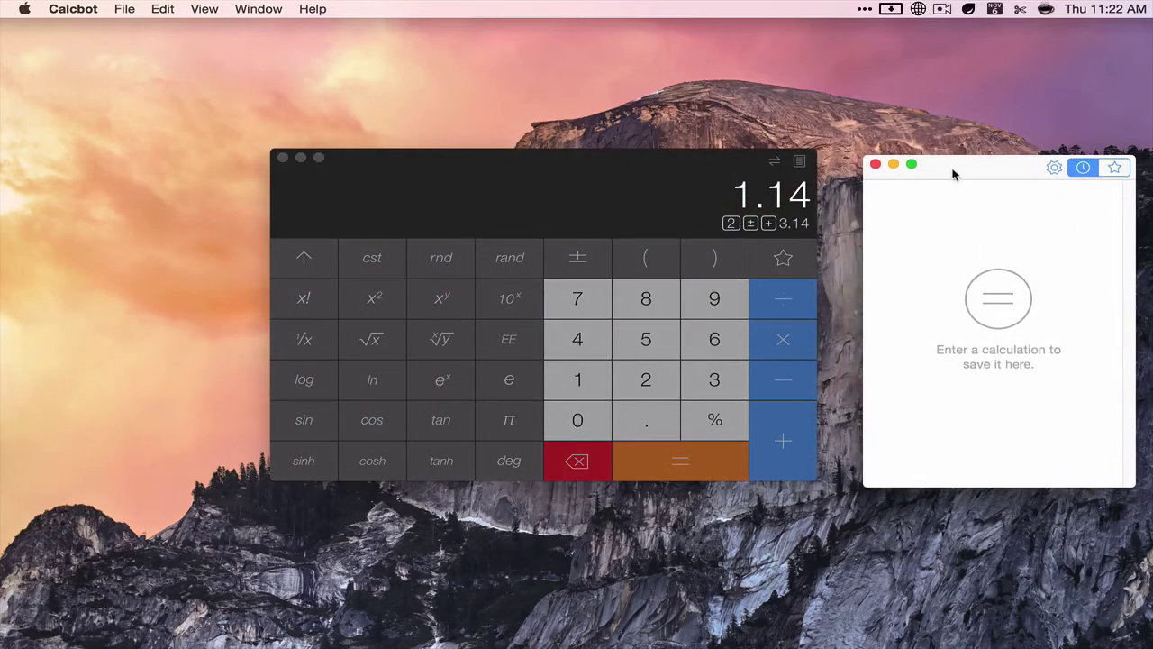
Reattach the tape to the calculator and move the calculator window left
left_click(1050, 166)
left_click(1046, 225)
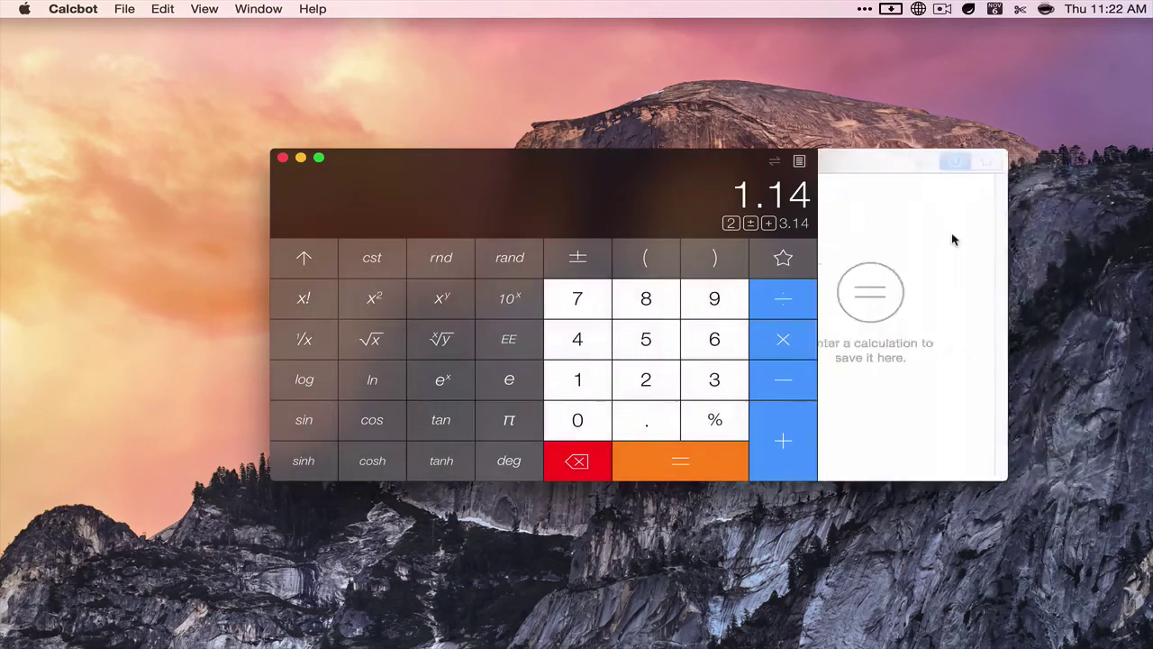
left_click_drag(498, 183, 419, 187)
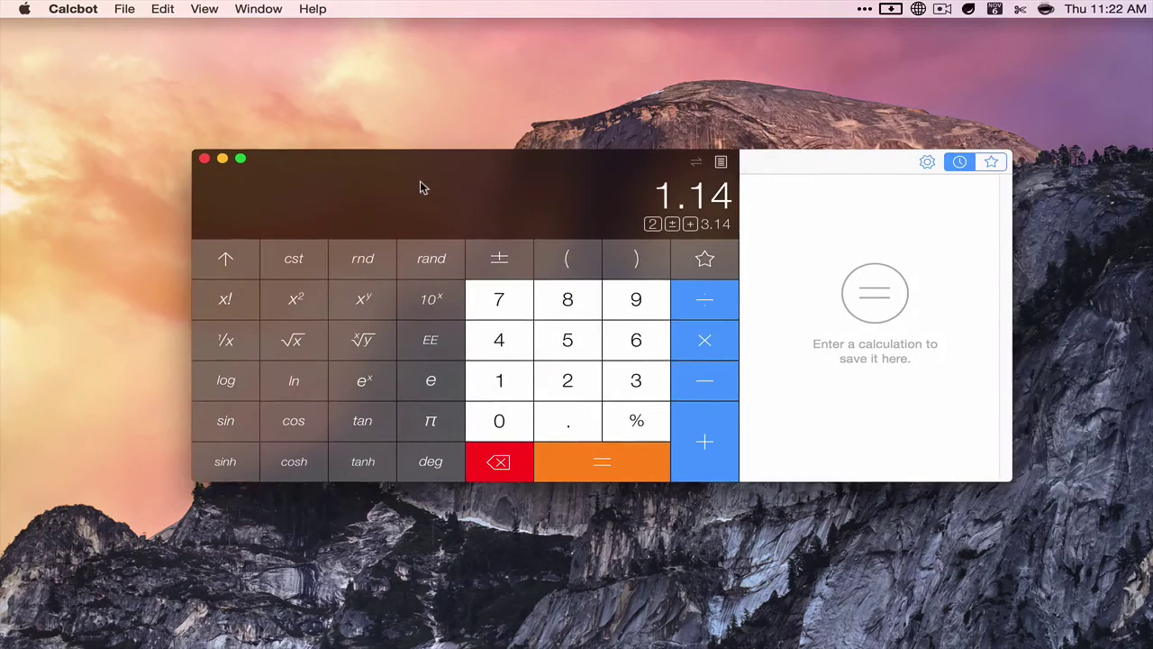